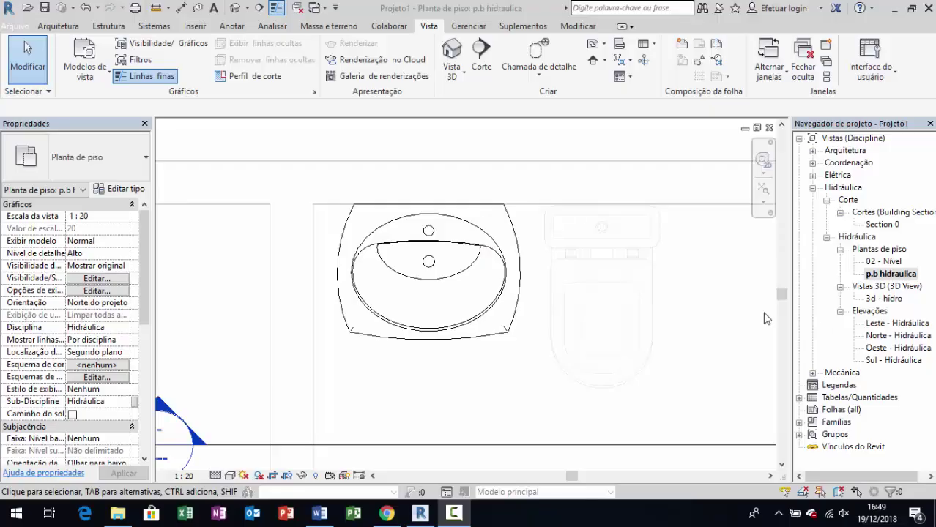
# - Draw a pipe from the lavatory inlet rising to a 0.7000 m offset and running toward the toilet
pyautogui.click(514, 234)
pyautogui.scroll(3, 454, 179)
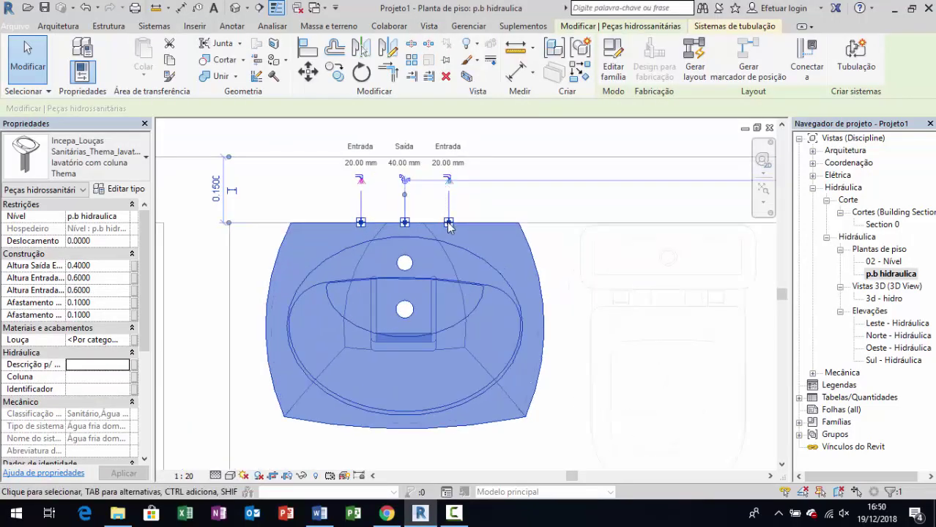
pyautogui.rightClick(449, 227)
pyautogui.click(517, 155)
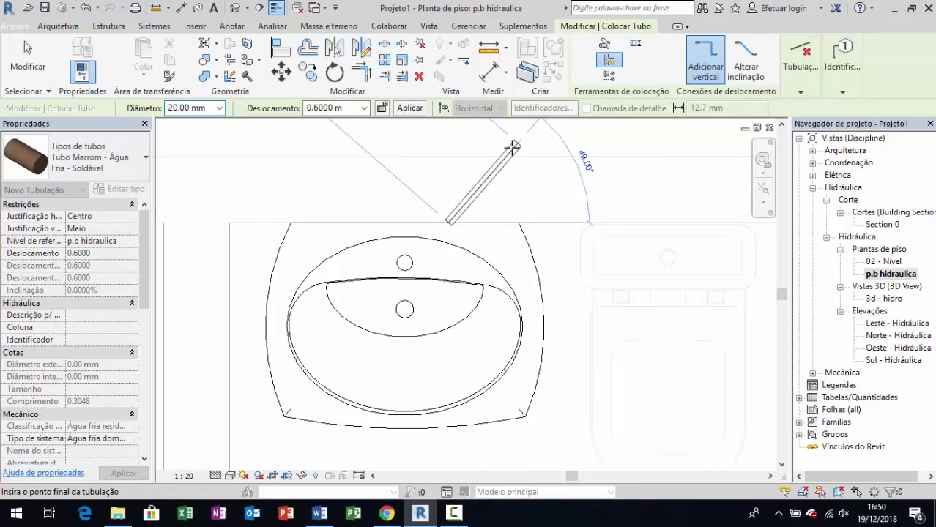
pyautogui.click(364, 109)
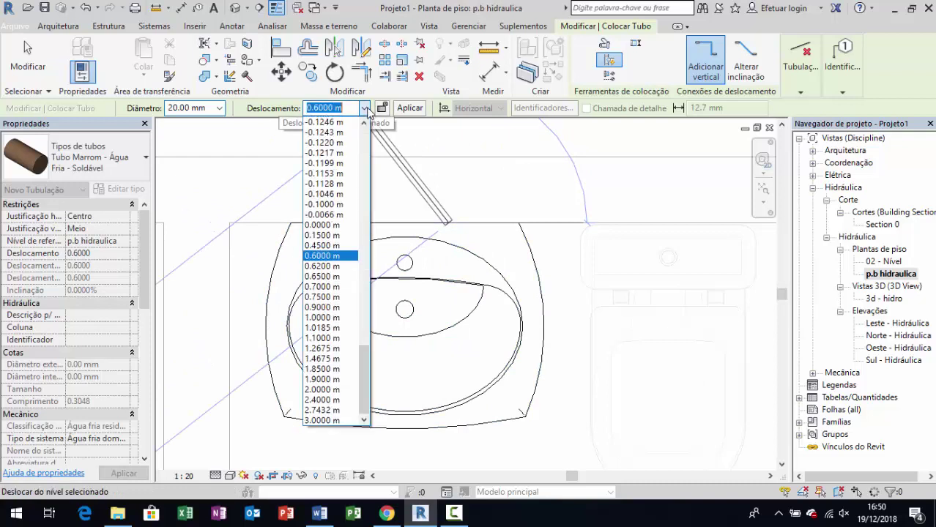
pyautogui.click(328, 289)
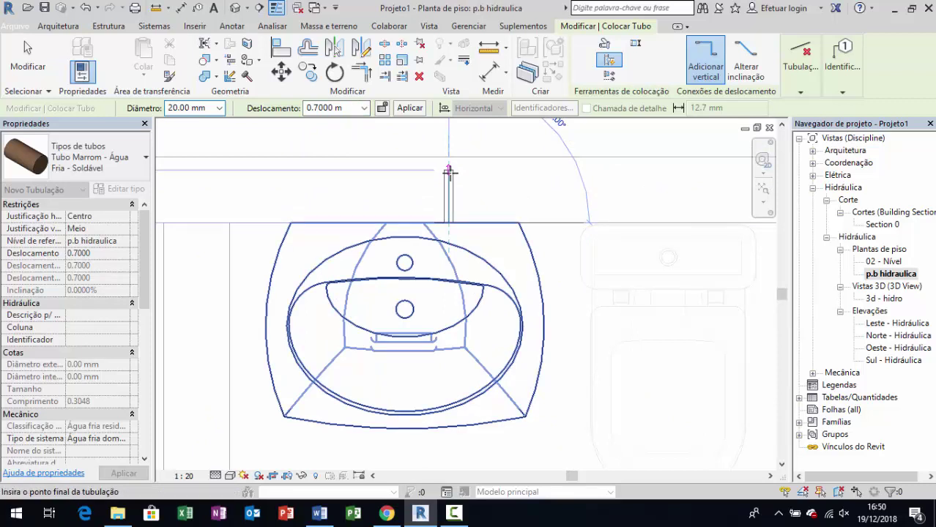
pyautogui.click(449, 172)
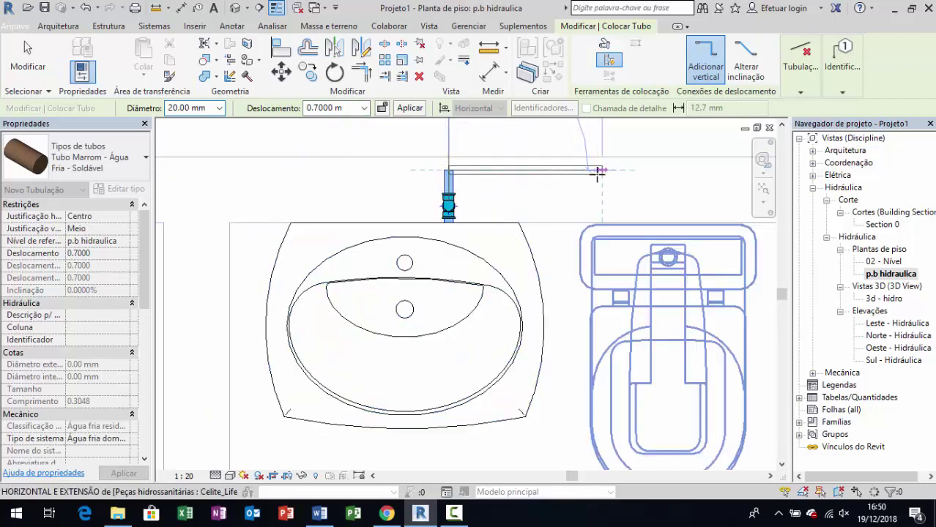
pyautogui.click(598, 171)
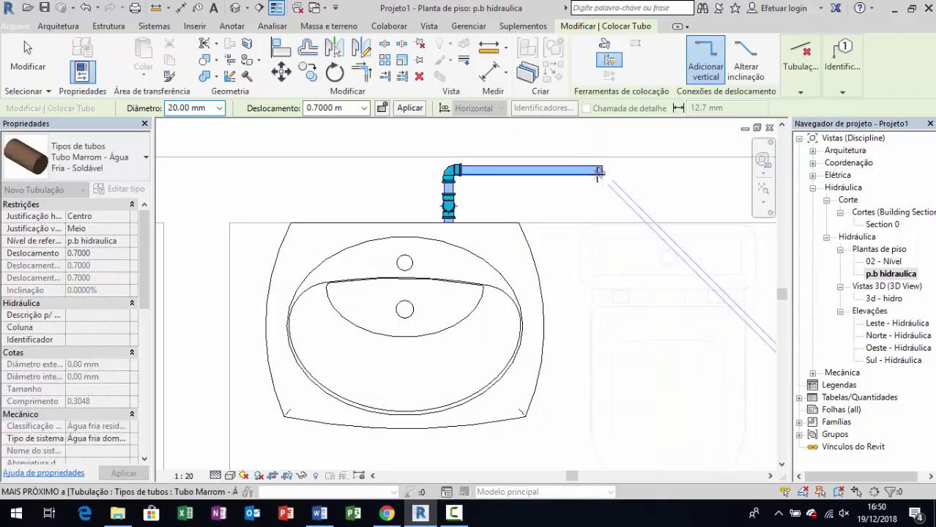
pyautogui.press('Escape')
pyautogui.press('Escape')
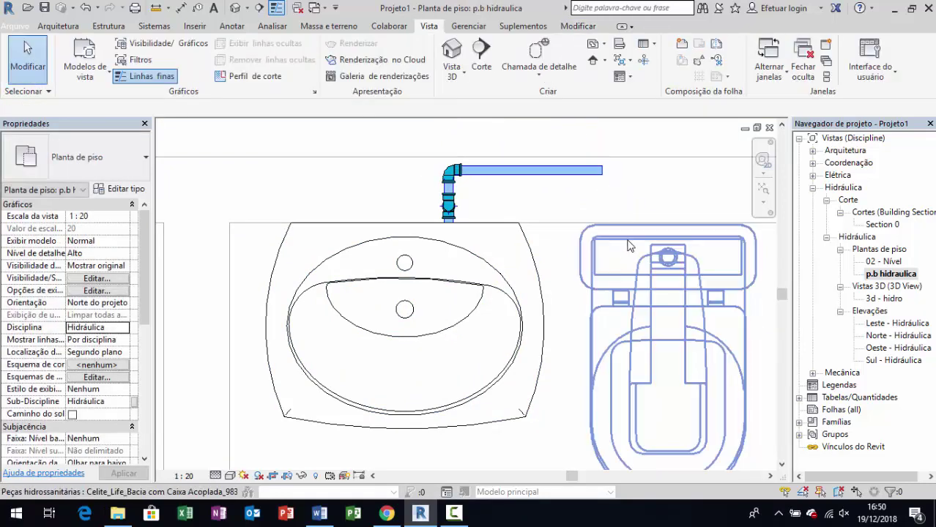
# - Connect a pipe from the toilet water inlet to the elbow of the overhead run
pyautogui.click(630, 245)
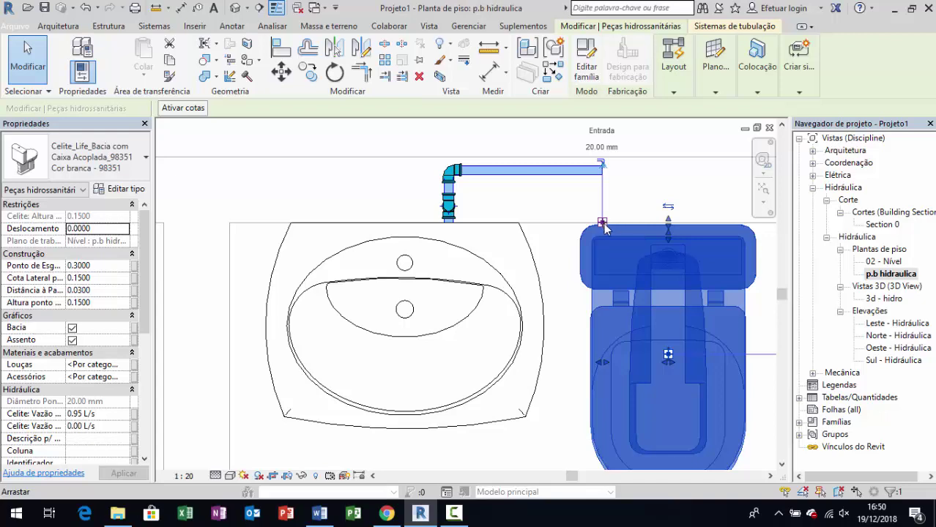
pyautogui.rightClick(605, 228)
pyautogui.click(645, 145)
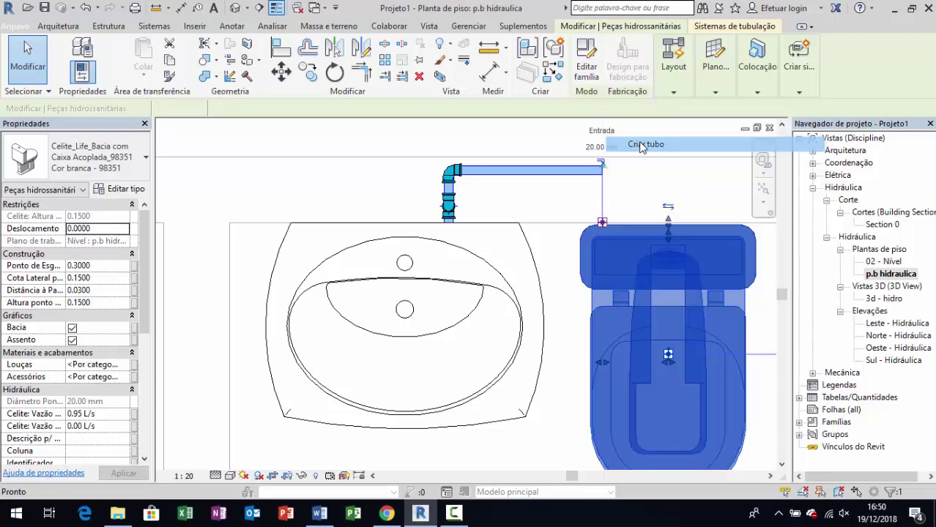
pyautogui.press('Escape')
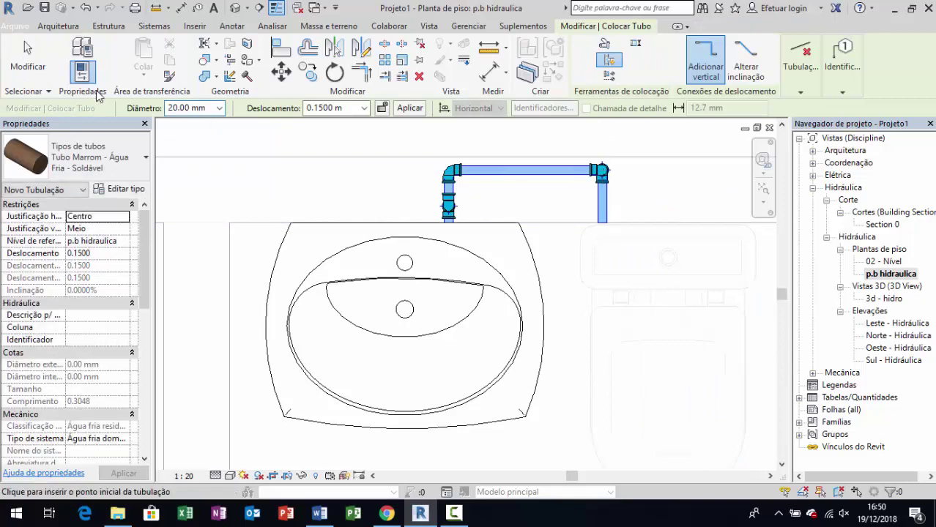
pyautogui.press('Escape')
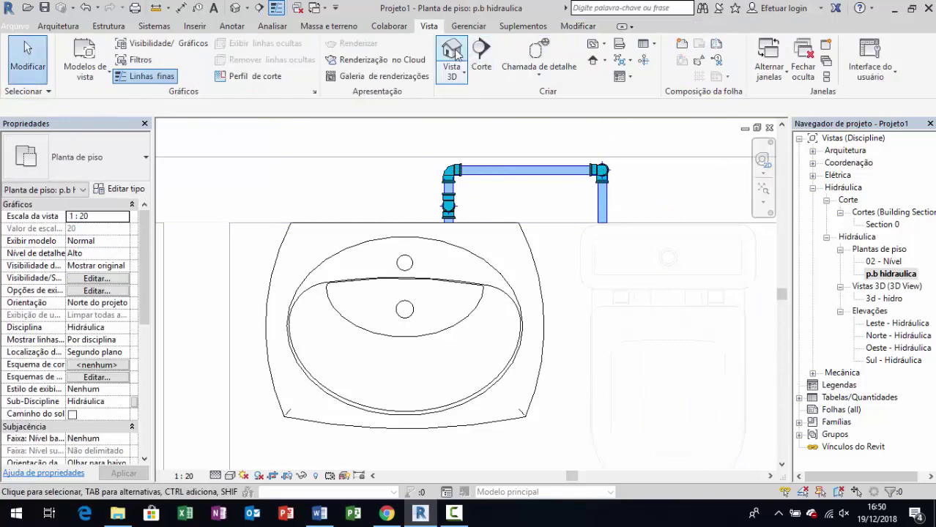
# - Open the '3d - hidro' 3D view and zoom in on the pipes
pyautogui.click(452, 55)
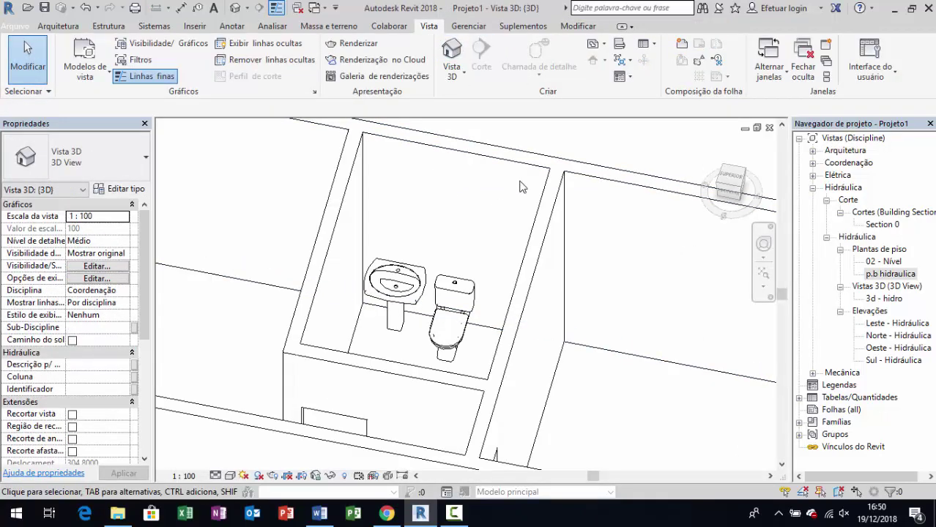
pyautogui.doubleClick(883, 299)
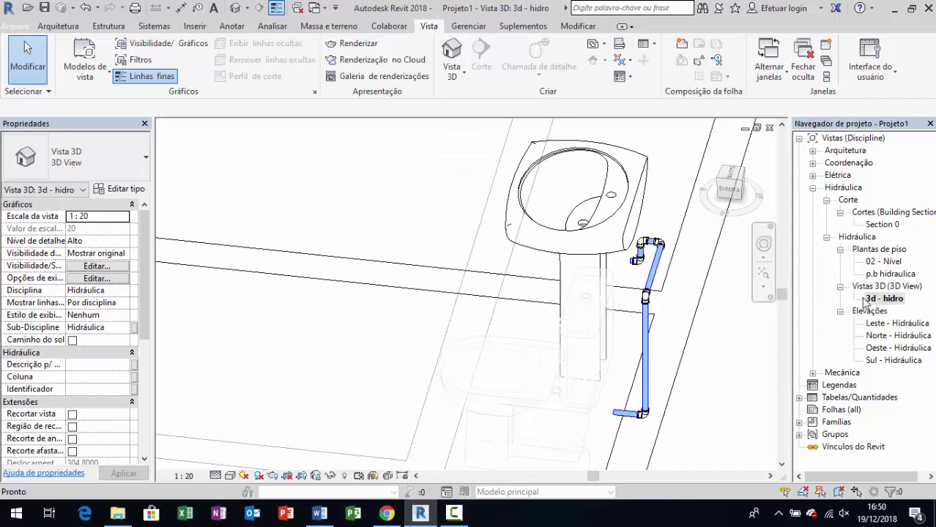
pyautogui.scroll(2, 637, 315)
pyautogui.scroll(2, 643, 307)
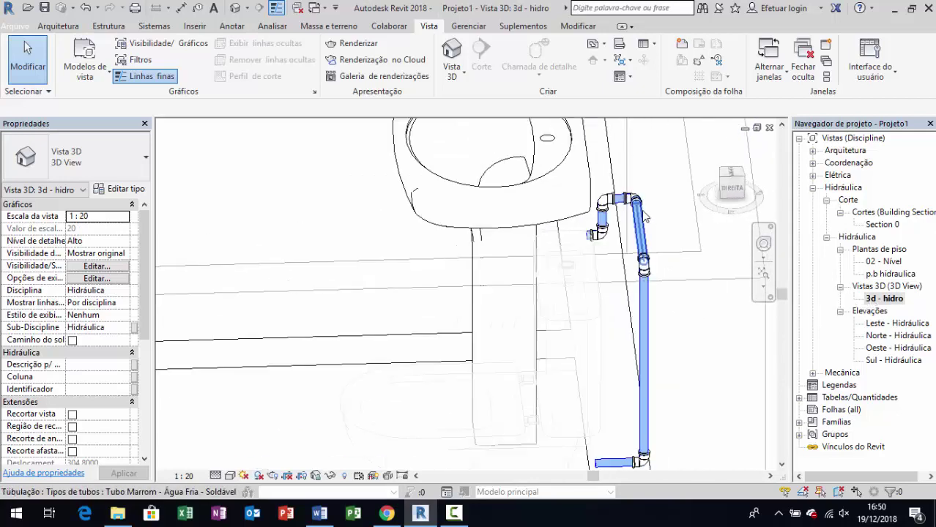
pyautogui.scroll(3, 645, 216)
# - Orbit the 3D view to inspect the cold-water pipes over the sink and toilet
pyautogui.moveTo(579, 220)
pyautogui.keyDown('shift'); pyautogui.mouseDown(button='middle')
pyautogui.moveTo(560, 241)
pyautogui.moveTo(591, 290)
pyautogui.mouseUp(button='middle'); pyautogui.keyUp('shift')
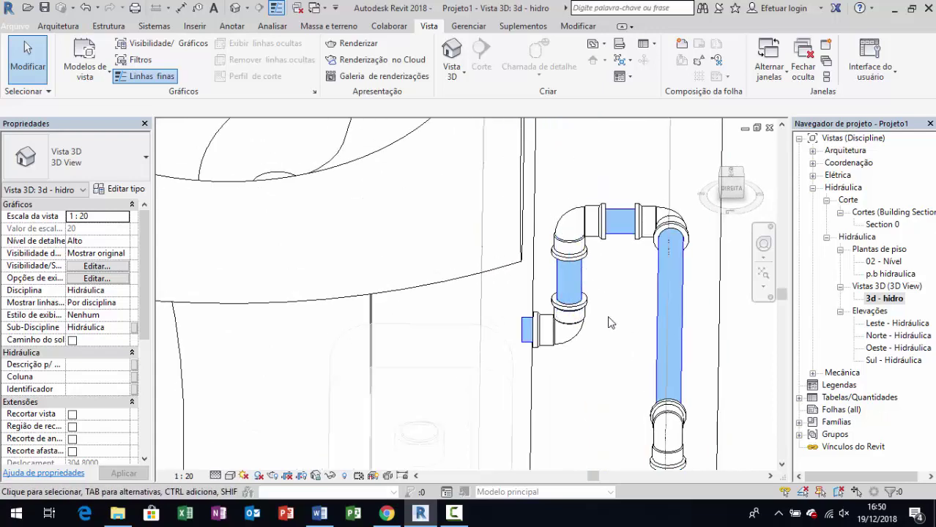
pyautogui.keyDown('shift'); pyautogui.moveTo(611, 323); pyautogui.dragTo(611, 274, button='middle'); pyautogui.keyUp('shift')
pyautogui.scroll(-1, 611, 274)
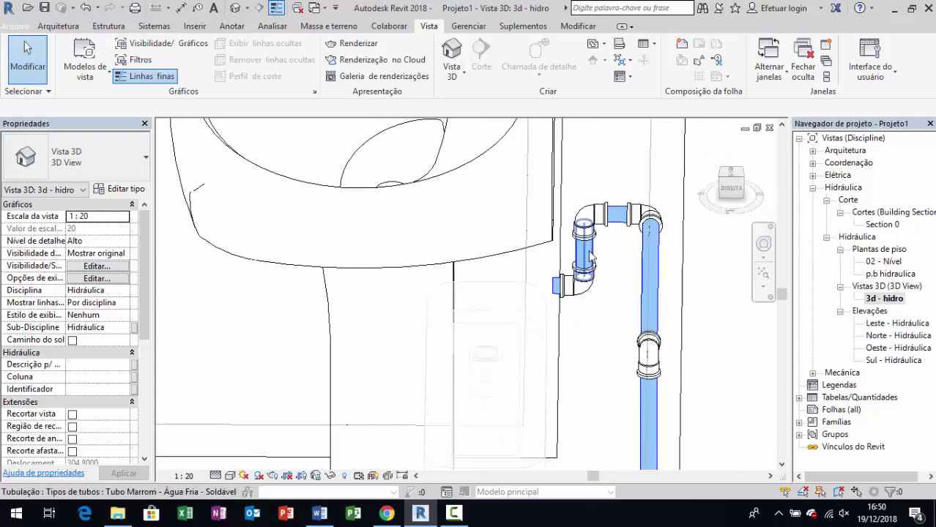
pyautogui.scroll(-1, 617, 229)
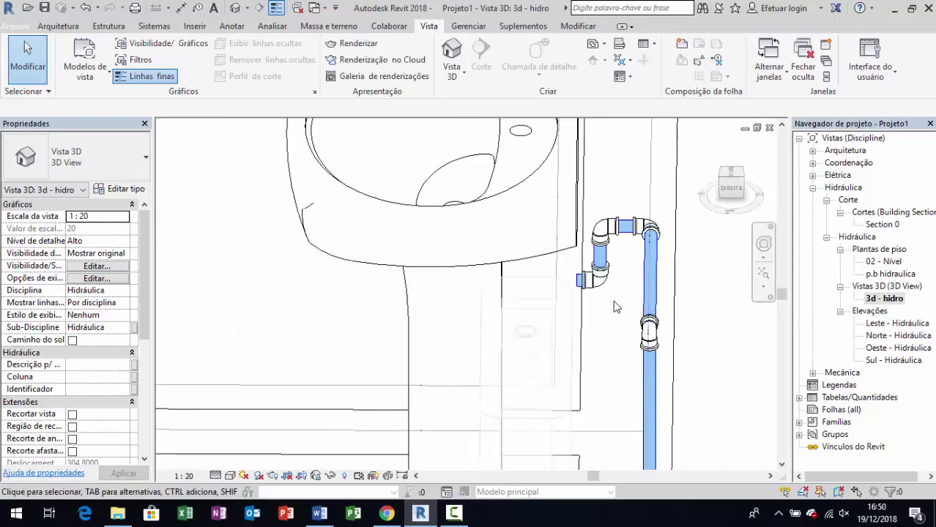
pyautogui.scroll(-1, 619, 311)
pyautogui.moveTo(625, 325)
pyautogui.keyDown('shift'); pyautogui.mouseDown(button='middle')
pyautogui.moveTo(325, 348)
pyautogui.moveTo(559, 329)
pyautogui.moveTo(654, 305)
pyautogui.mouseUp(button='middle'); pyautogui.keyUp('shift')
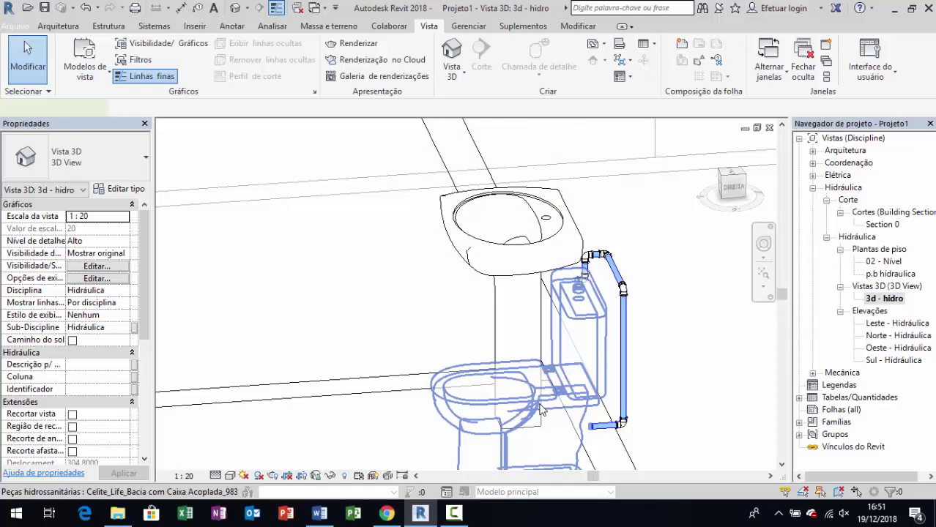
# - Orbit the 3D view around the toilet and sink piping
pyautogui.click(541, 409)
pyautogui.moveTo(541, 409)
pyautogui.keyDown('shift'); pyautogui.mouseDown(button='middle')
pyautogui.moveTo(628, 392)
pyautogui.moveTo(683, 313)
pyautogui.moveTo(671, 257)
pyautogui.moveTo(534, 384)
pyautogui.moveTo(526, 371)
pyautogui.mouseUp(button='middle'); pyautogui.keyUp('shift')
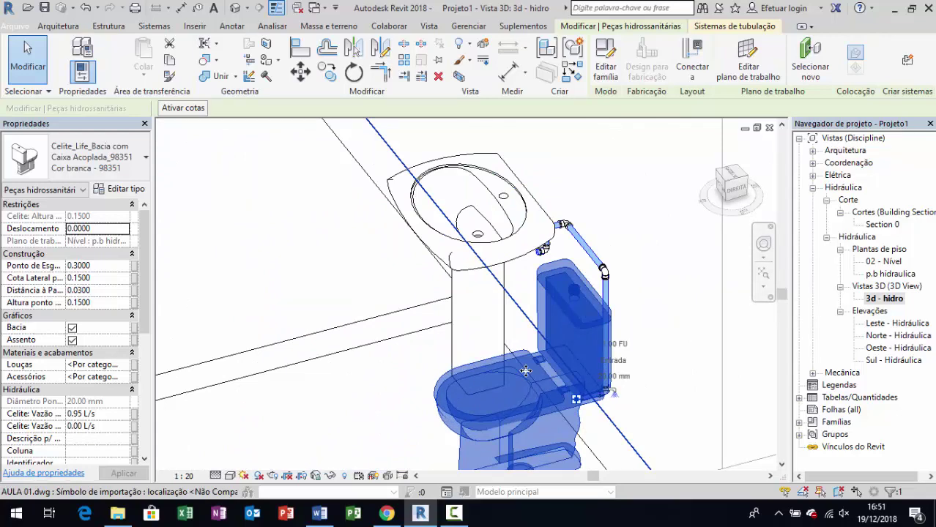
pyautogui.moveTo(526, 370)
pyautogui.keyDown('shift'); pyautogui.mouseDown(button='middle')
pyautogui.moveTo(277, 338)
pyautogui.moveTo(358, 360)
pyautogui.moveTo(468, 366)
pyautogui.mouseUp(button='middle'); pyautogui.keyUp('shift')
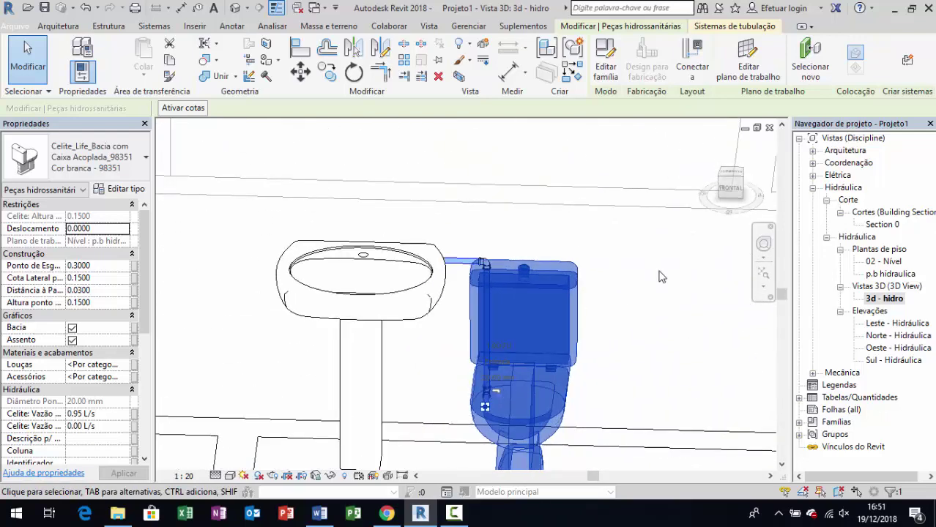
# - Switch to the 'p.b hidraulica' floor plan and zoom to the sink's pipe run
pyautogui.click(900, 276)
pyautogui.doubleClick(900, 277)
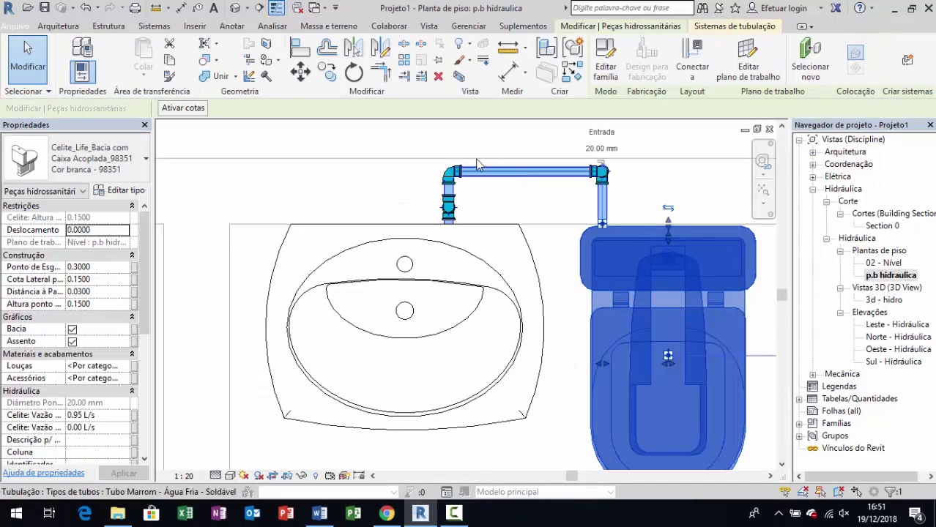
pyautogui.click(471, 158)
pyautogui.scroll(-2, 468, 172)
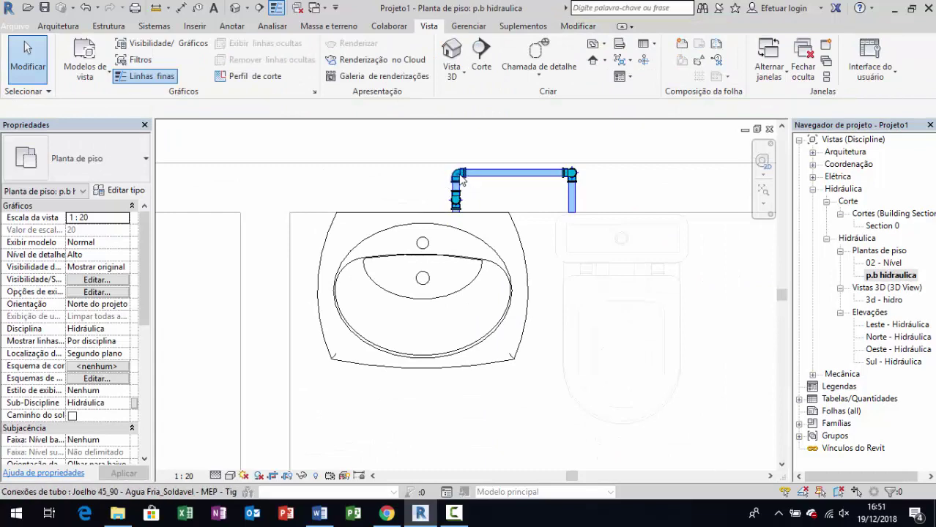
pyautogui.scroll(-1, 306, 210)
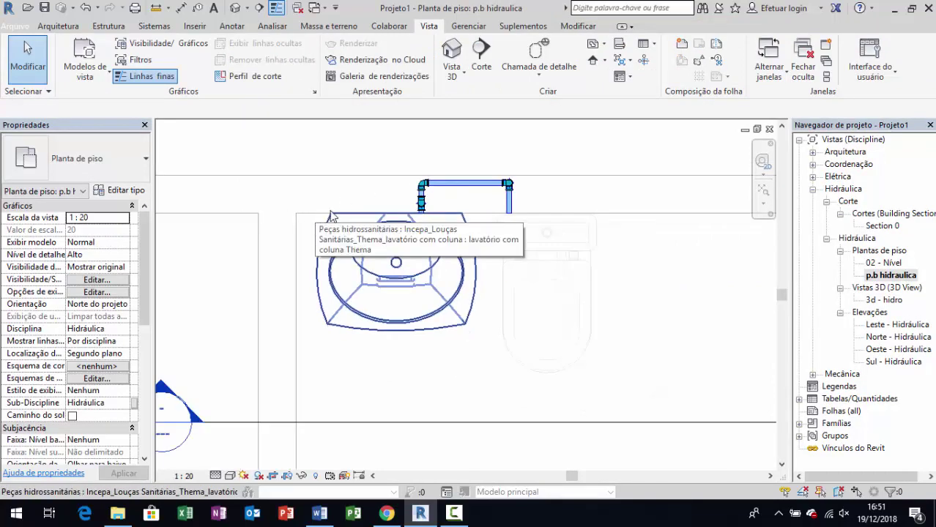
pyautogui.scroll(2, 403, 172)
# - Convert the sink-end elbow into a 20 mm Te_Reducao tee fitting and select it
pyautogui.click(435, 202)
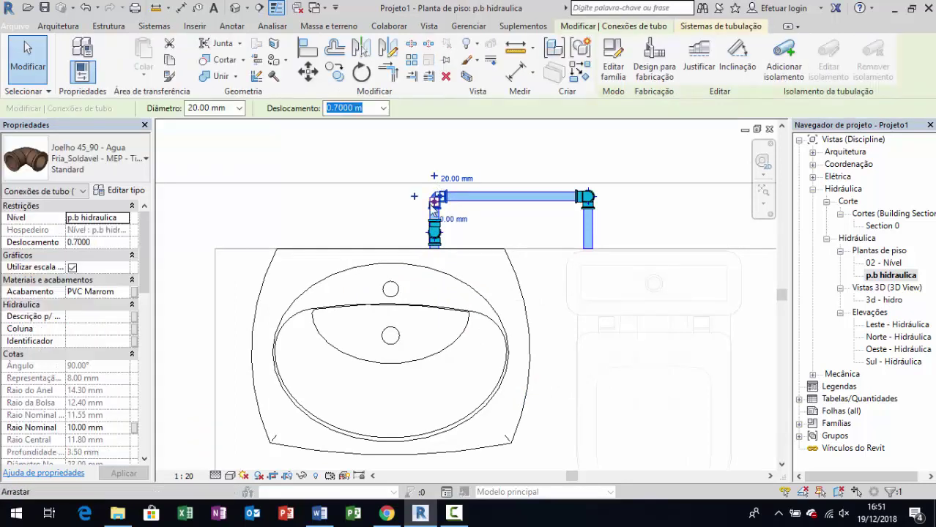
pyautogui.scroll(2, 433, 205)
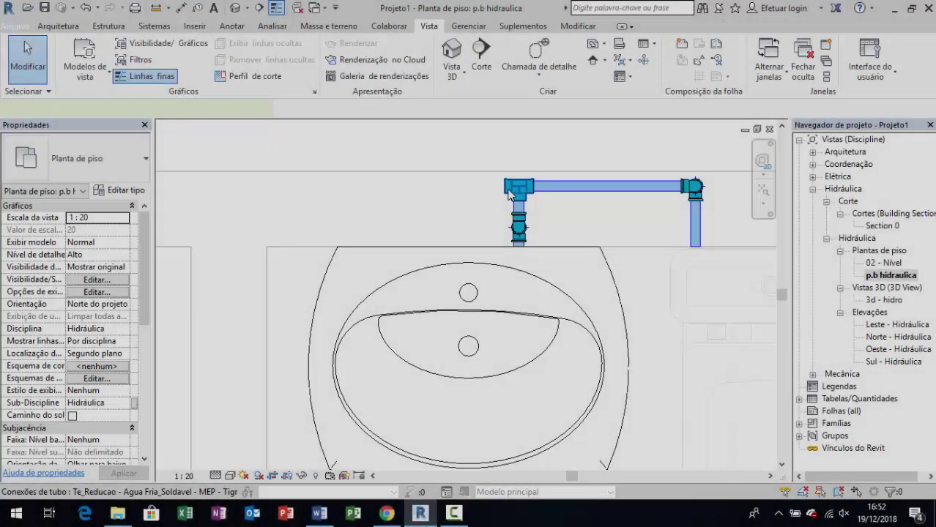
pyautogui.click(509, 192)
pyautogui.scroll(2, 509, 188)
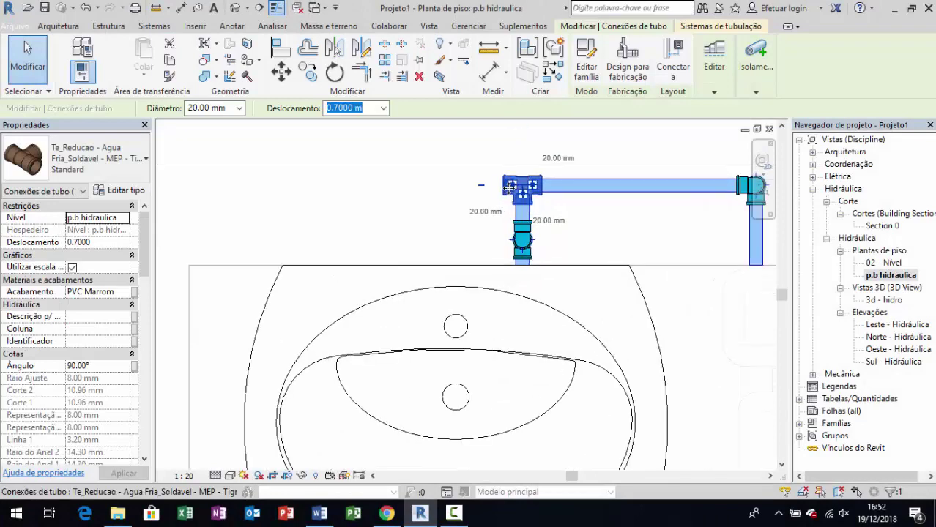
# - Draw a pipe from the tee's open branch leftward, then rise vertically to a 3.0000 m offset
pyautogui.rightClick(511, 189)
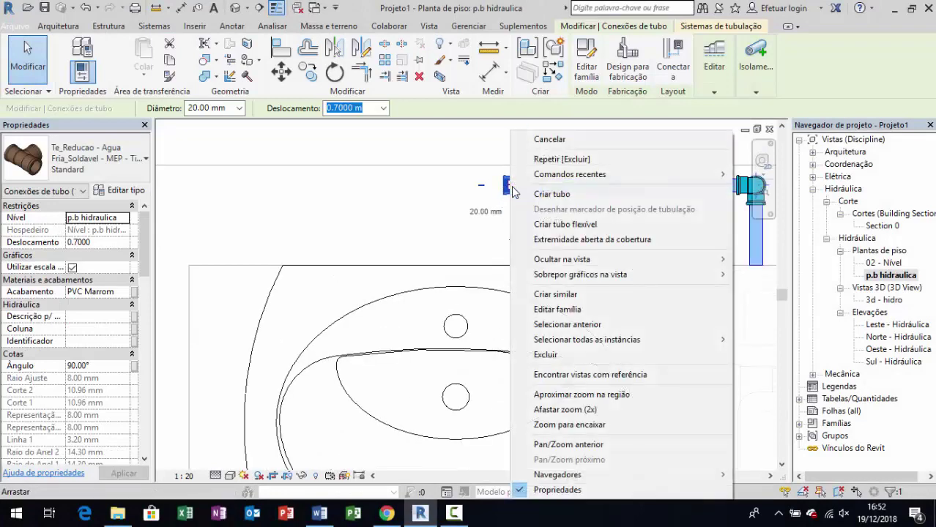
pyautogui.click(552, 130)
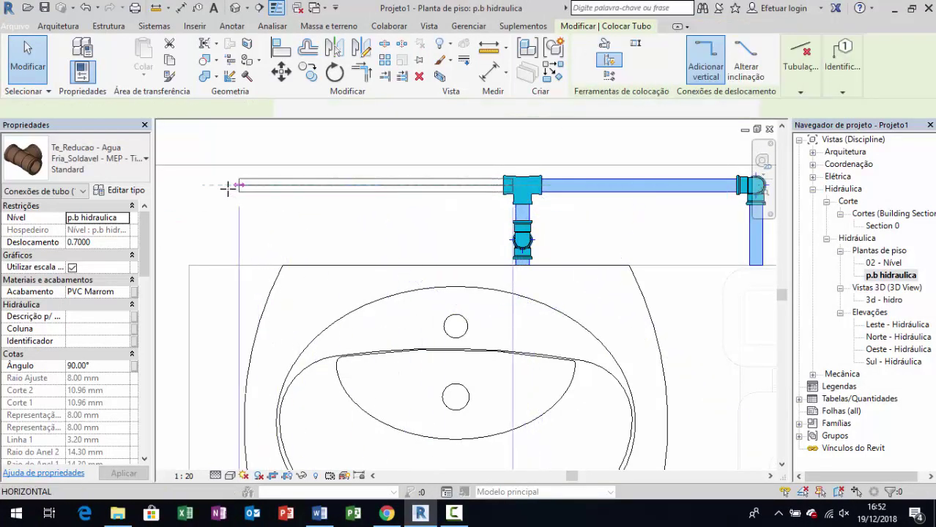
pyautogui.click(212, 185)
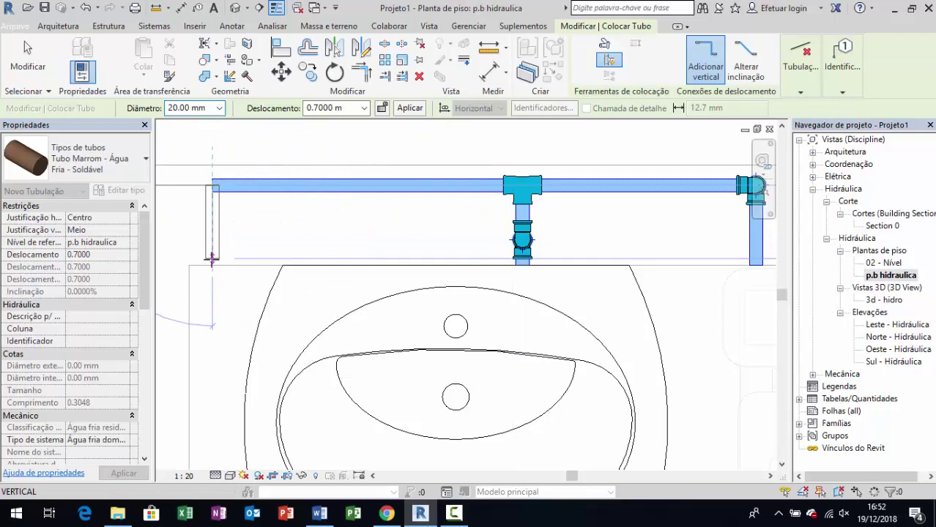
pyautogui.click(213, 260)
pyautogui.write('3.')
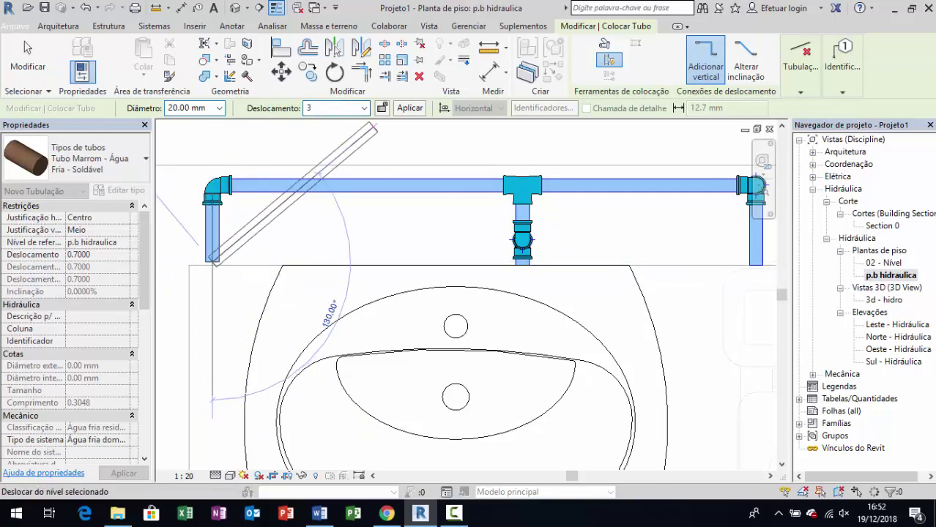
pyautogui.click(410, 108)
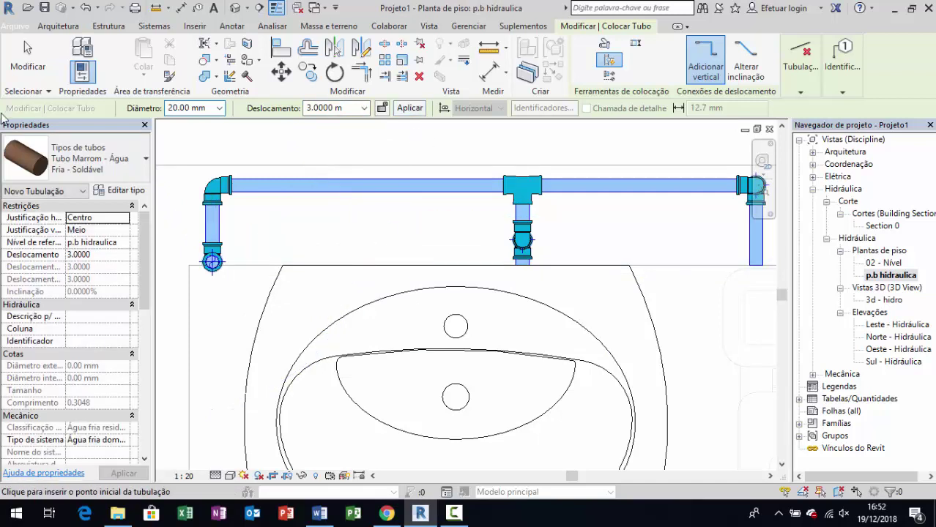
pyautogui.click(30, 65)
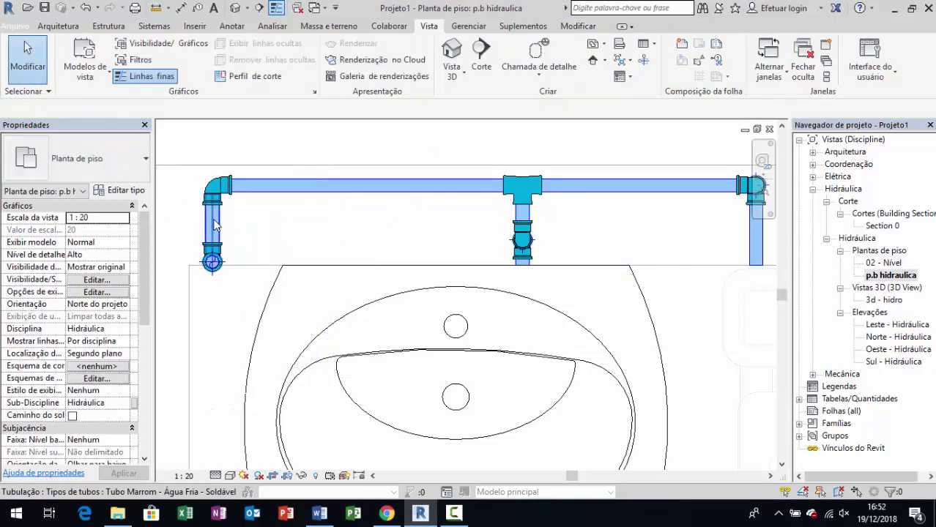
# - Open the '3d - hidro' 3D view and adjust the zoom on the sink piping
pyautogui.click(453, 57)
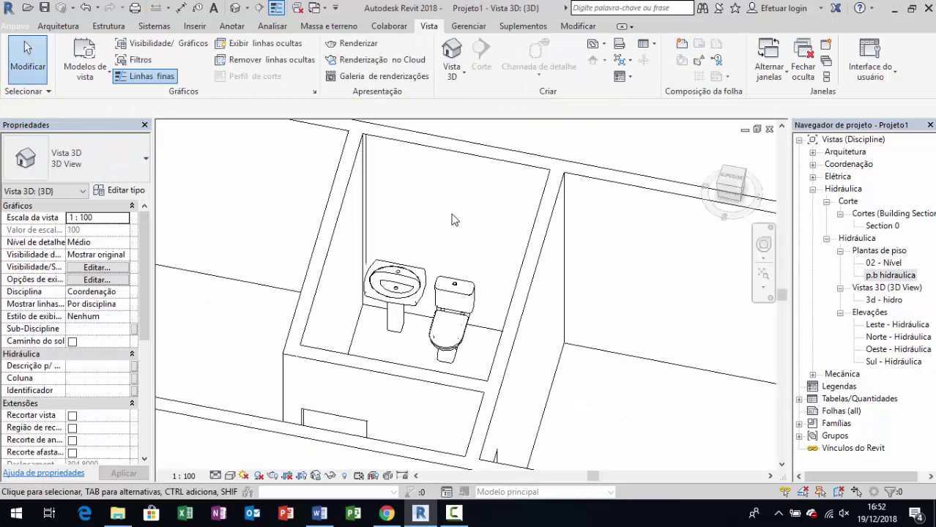
pyautogui.doubleClick(895, 301)
pyautogui.scroll(-2, 396, 284)
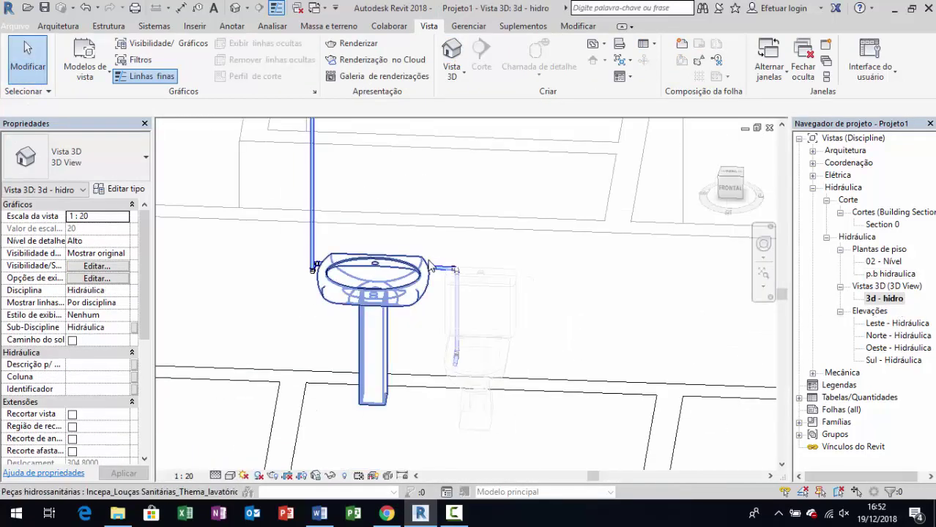
pyautogui.scroll(-2, 431, 268)
pyautogui.scroll(-1, 431, 268)
pyautogui.scroll(1, 431, 271)
# - Orbit the 3D view to see the new riser climbing against the wall
pyautogui.keyDown('shift'); pyautogui.moveTo(429, 279); pyautogui.dragTo(150, 232, button='middle'); pyautogui.keyUp('shift')
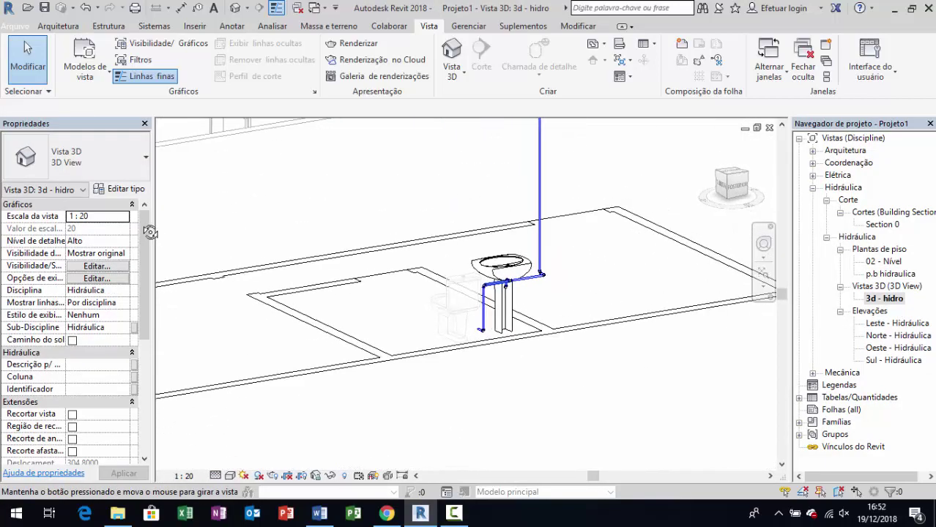
pyautogui.scroll(3, 454, 307)
pyautogui.moveTo(454, 307)
pyautogui.keyDown('shift'); pyautogui.mouseDown(button='middle')
pyautogui.moveTo(505, 428)
pyautogui.moveTo(560, 319)
pyautogui.mouseUp(button='middle'); pyautogui.keyUp('shift')
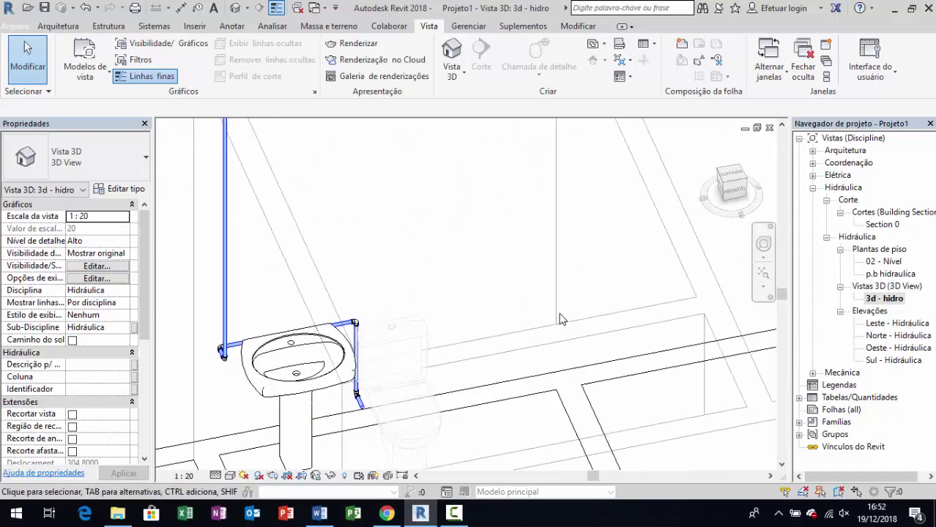
pyautogui.scroll(-2, 561, 319)
pyautogui.scroll(-2, 515, 265)
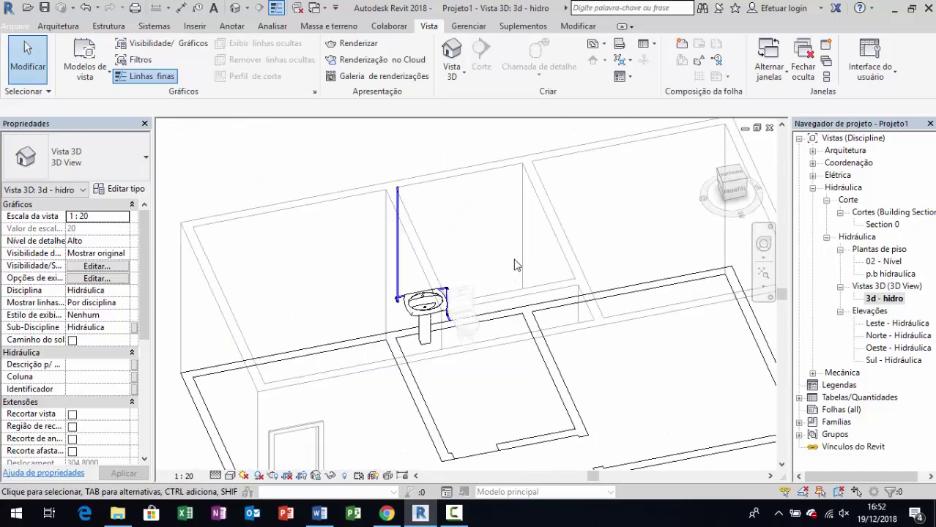